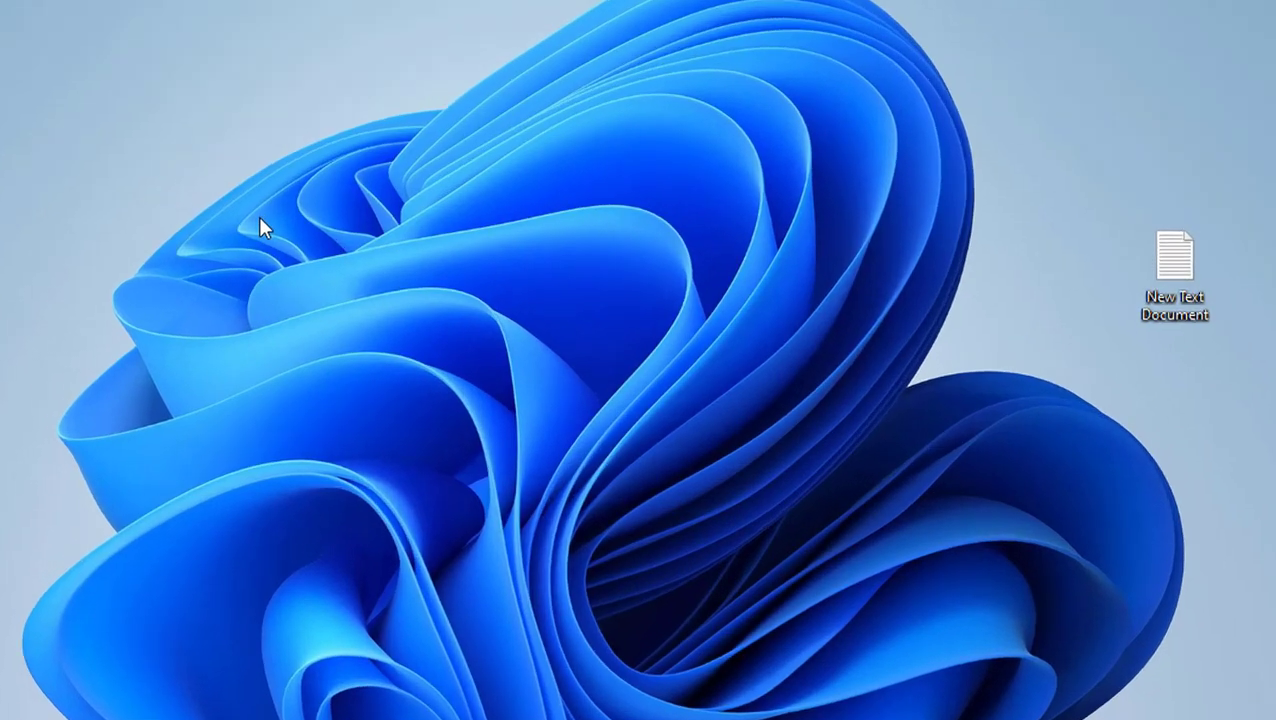
Create a desktop shortcut with the location sndvol -f111111111 and name it Volume.
right_click(368, 276)
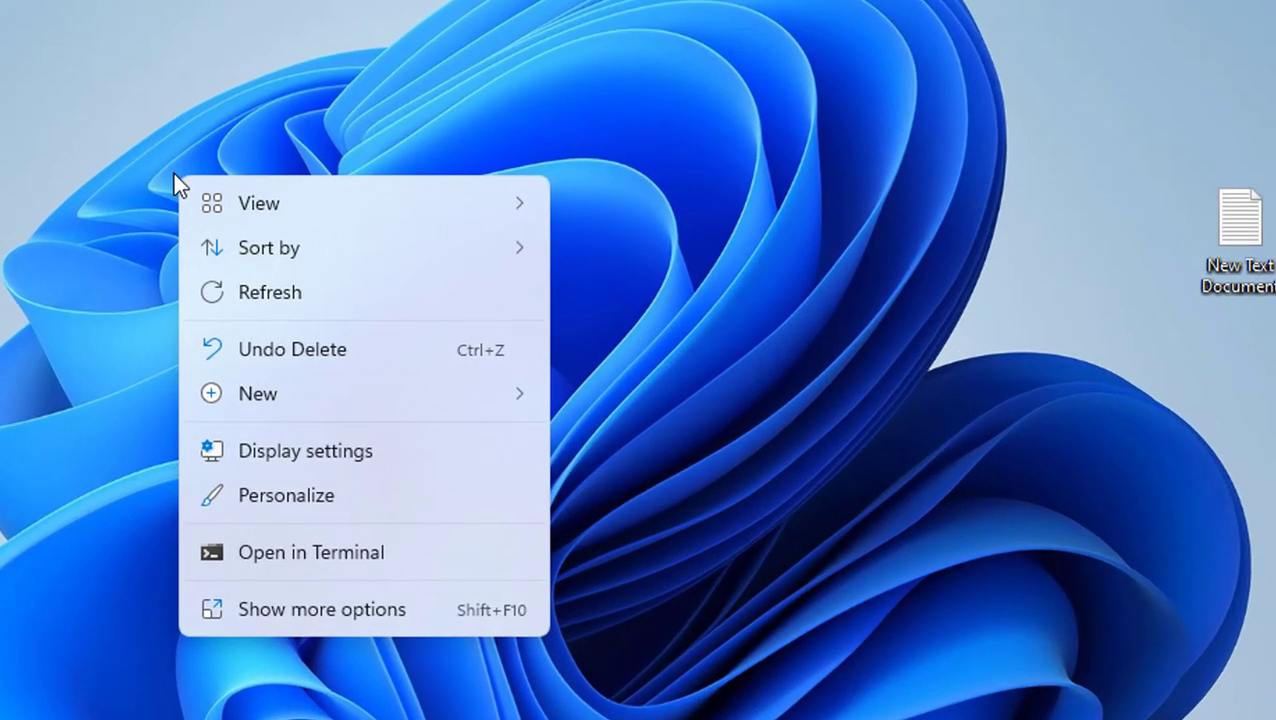
mouse_move(376, 410)
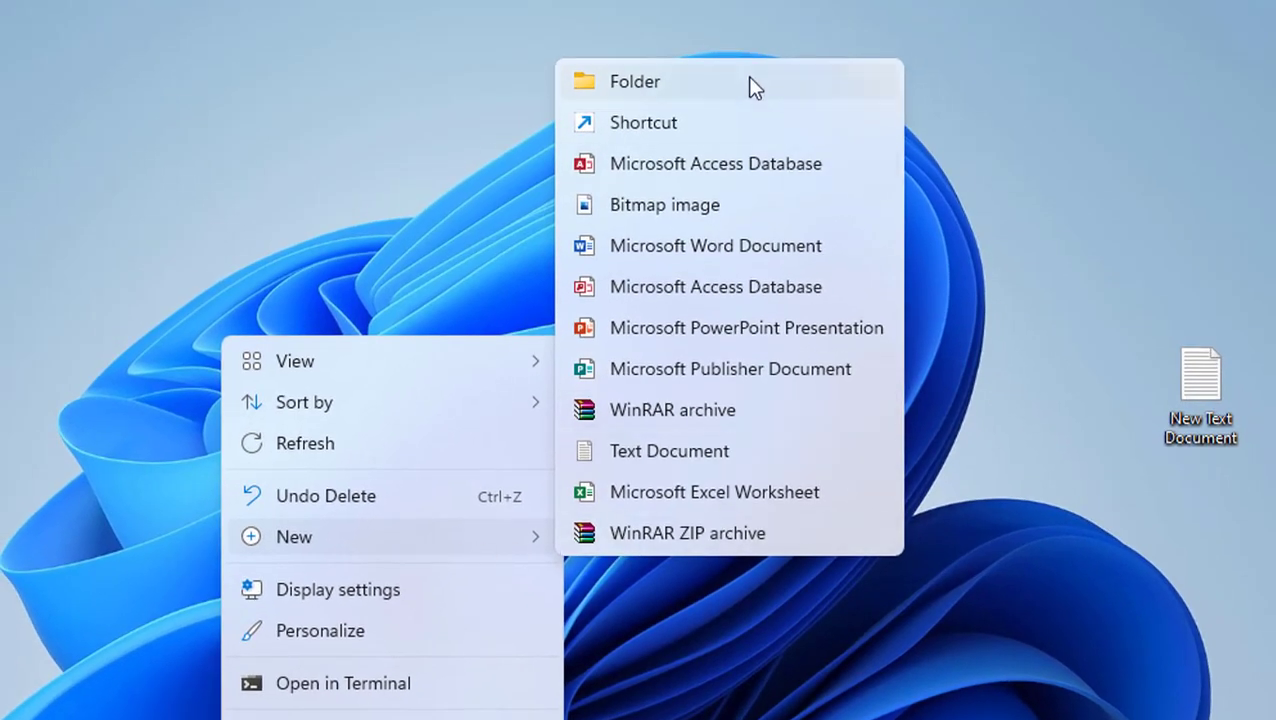
left_click(688, 124)
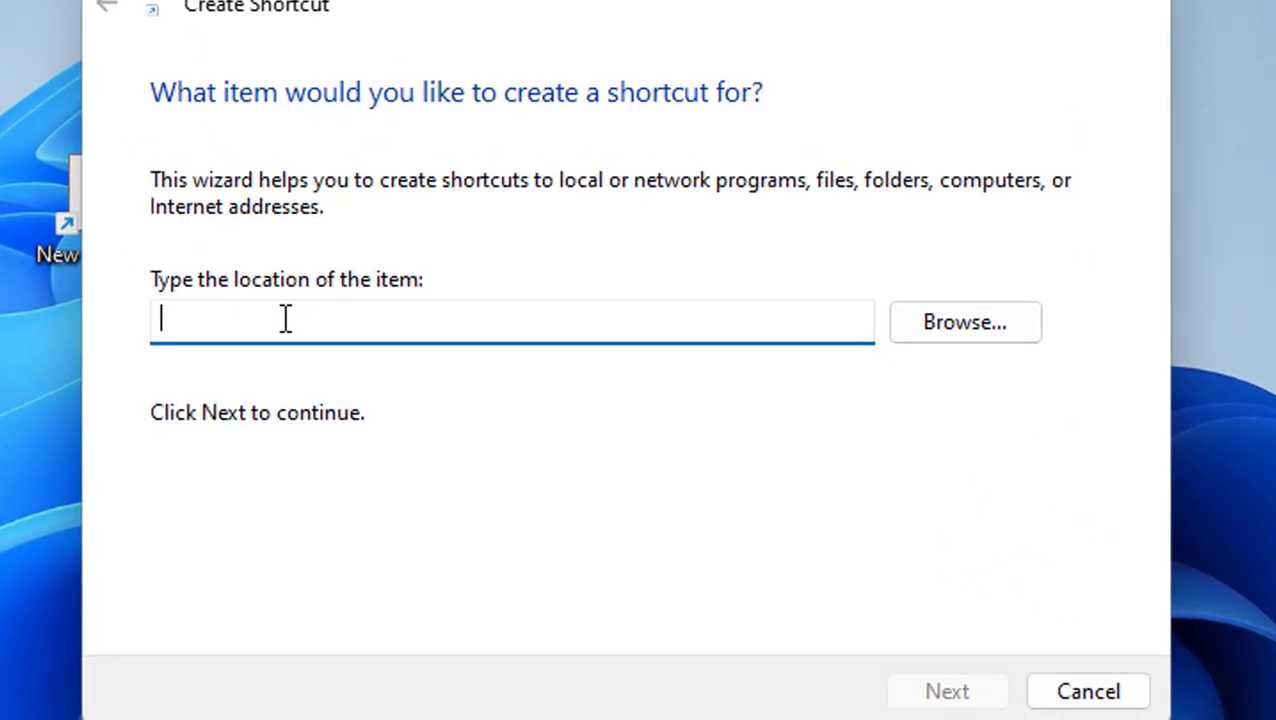
type("sn")
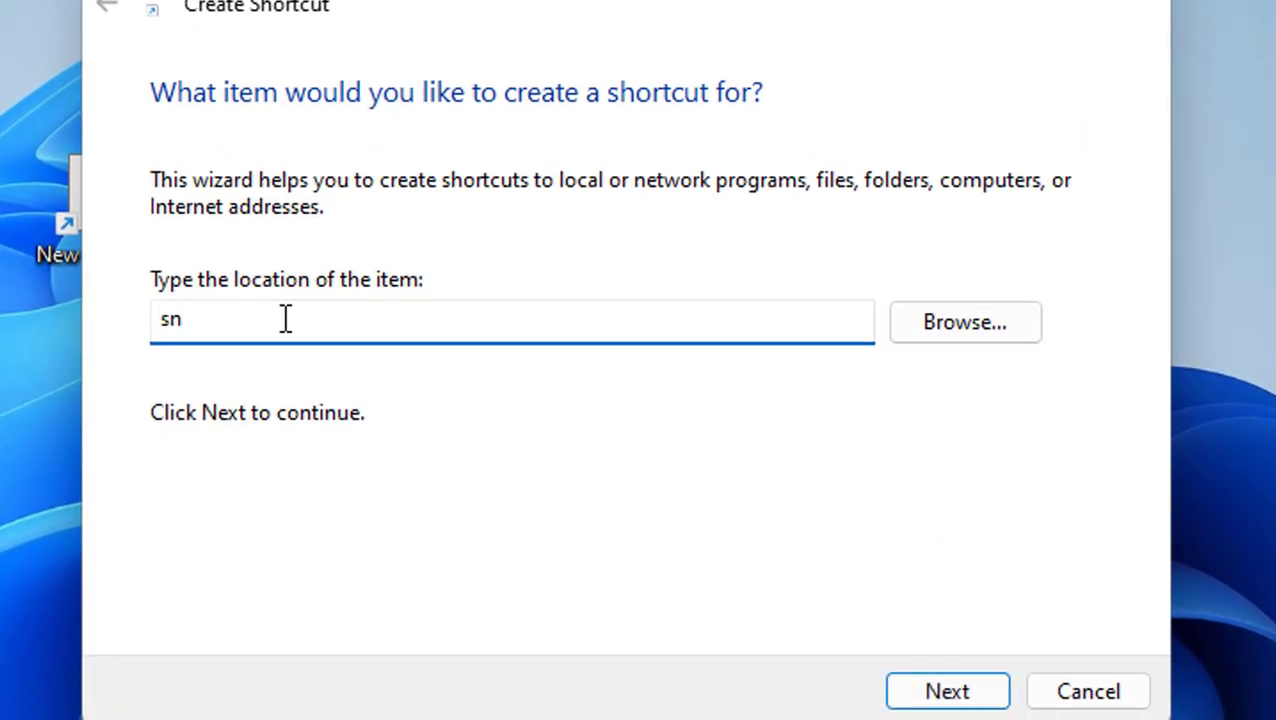
type("dvol ")
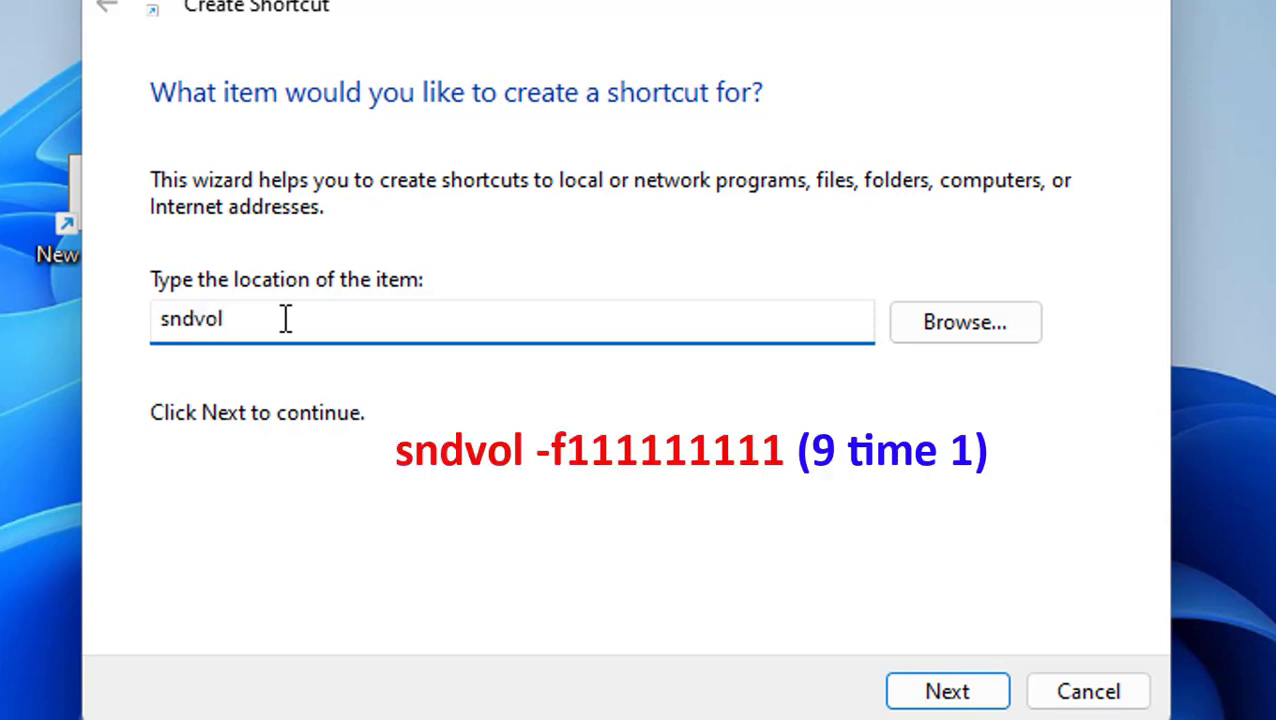
type("-f111111111")
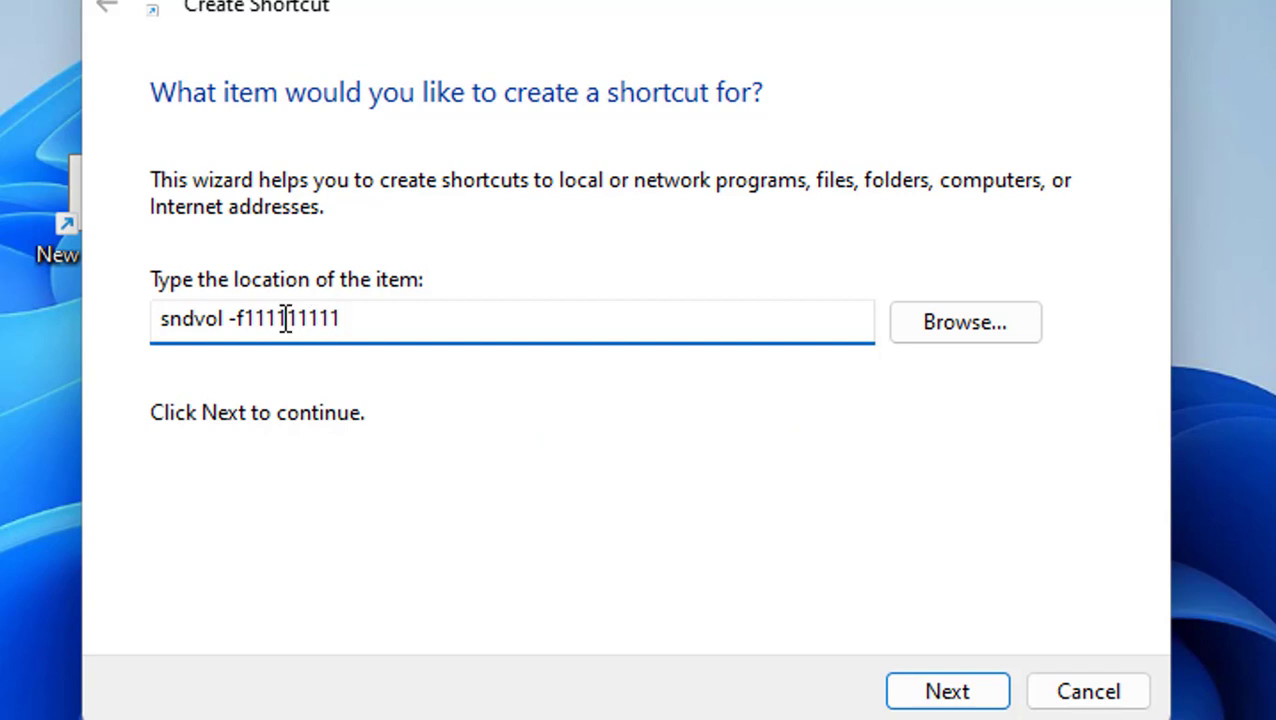
left_click(940, 703)
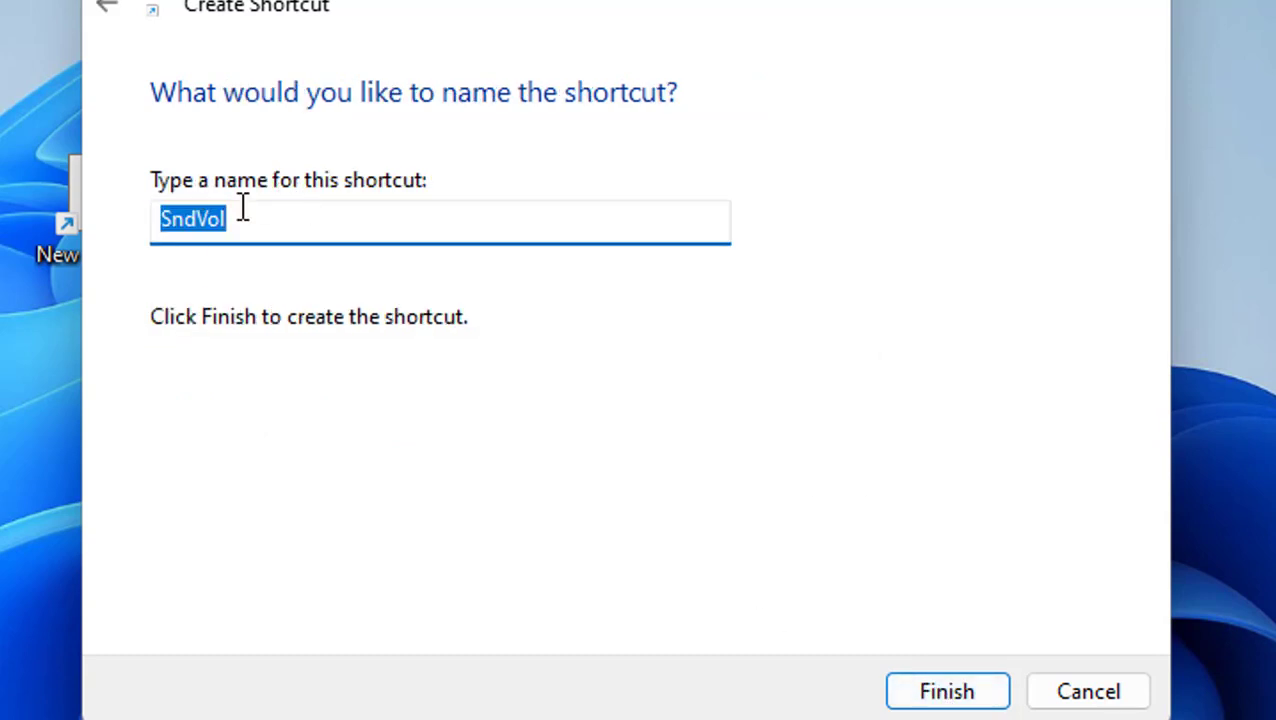
type("Volume")
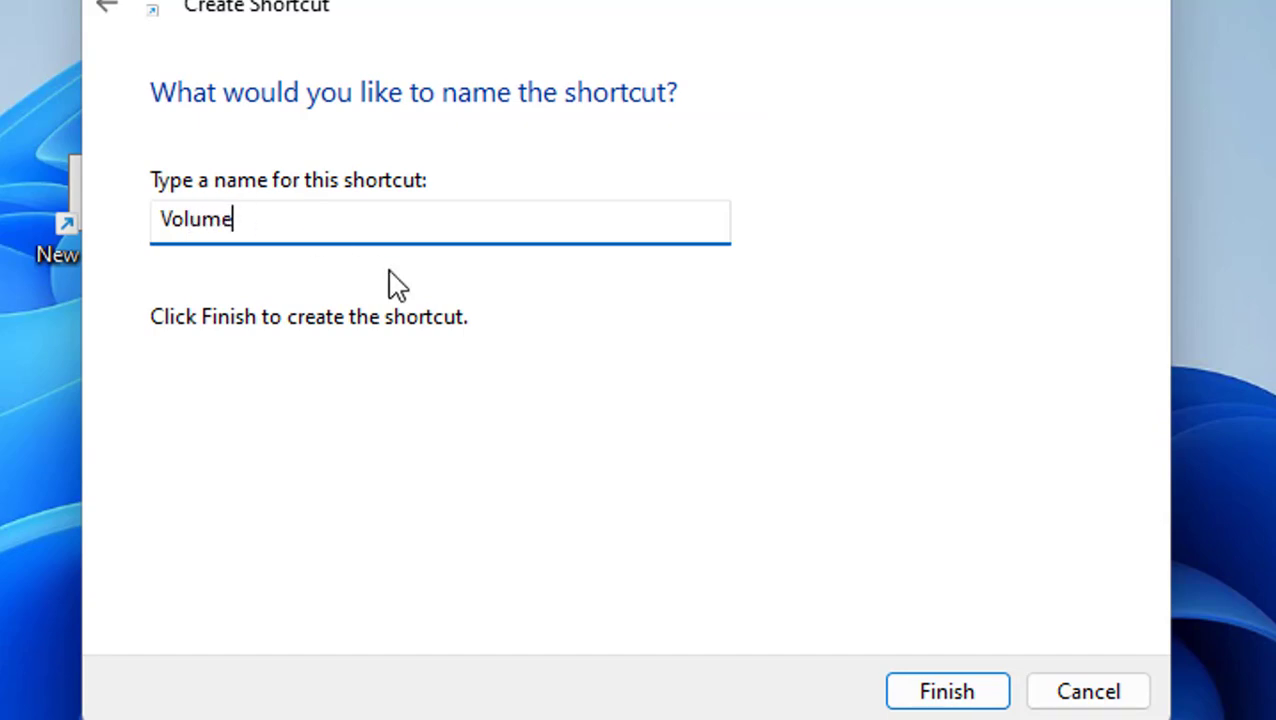
left_click(924, 700)
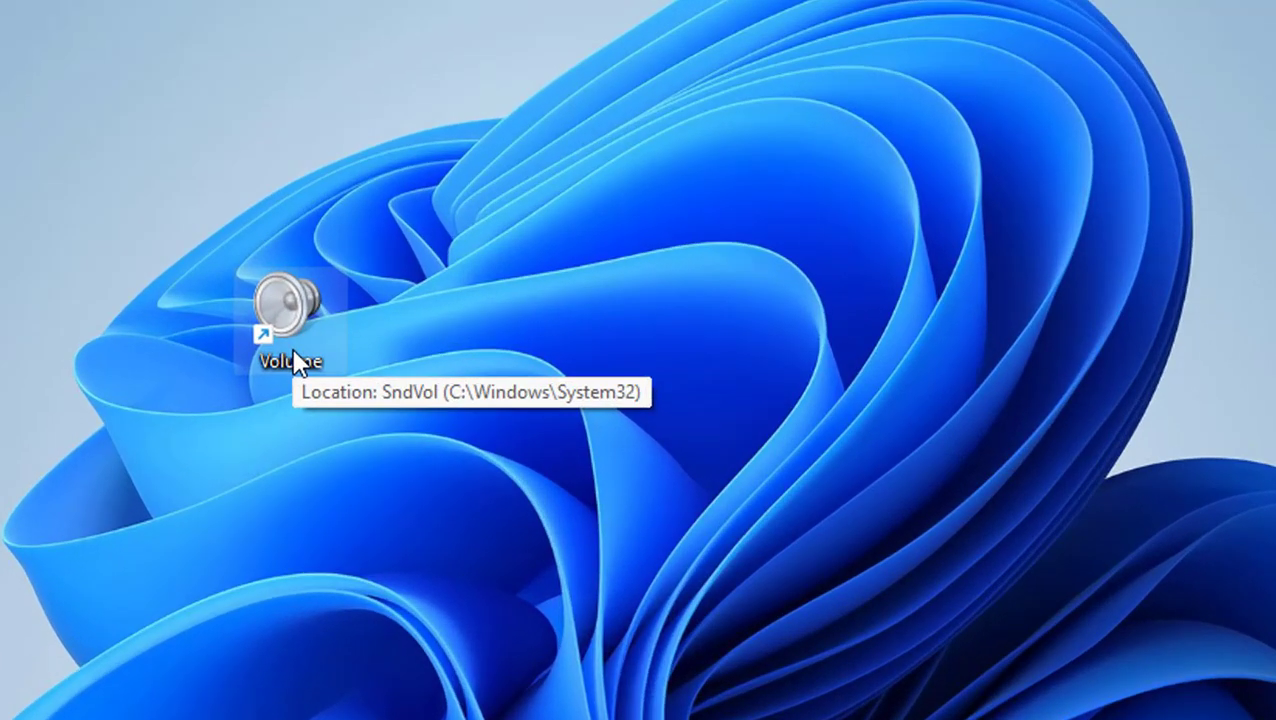
Assign the shortcut key Ctrl + Shift + F6 to the Volume shortcut in its properties.
left_click_drag(353, 313, 380, 306)
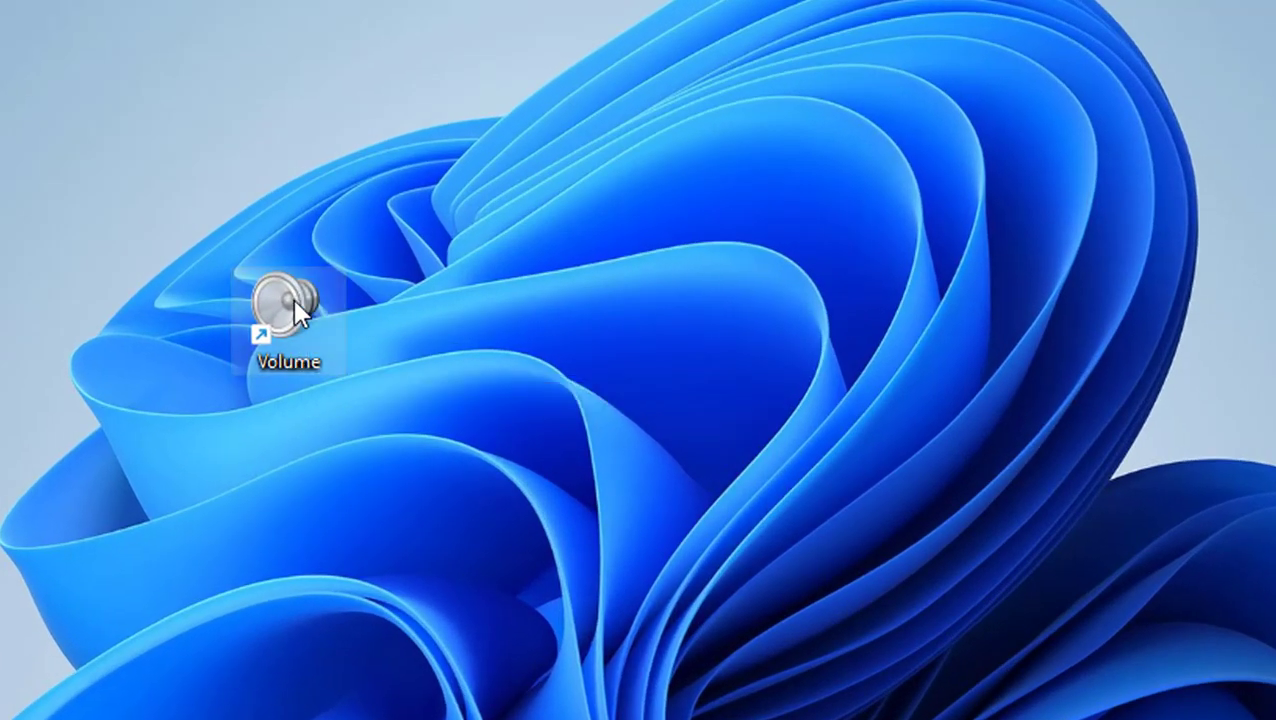
right_click(297, 312)
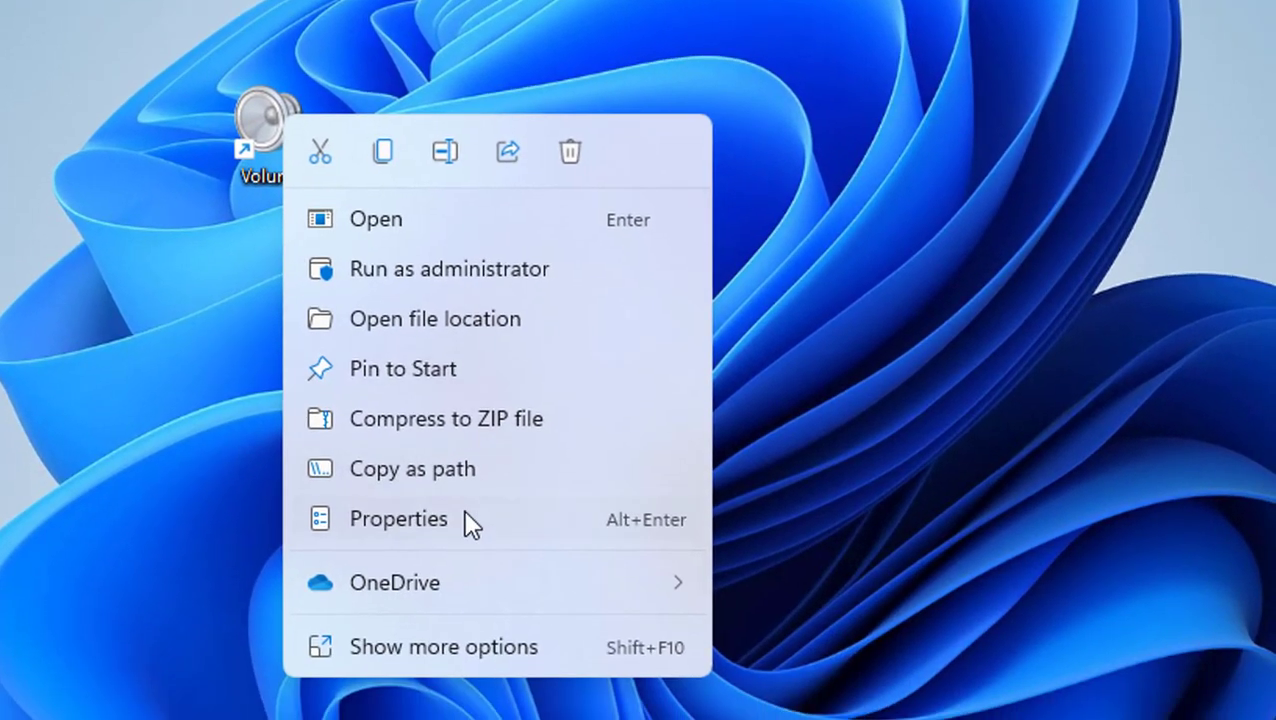
left_click(456, 516)
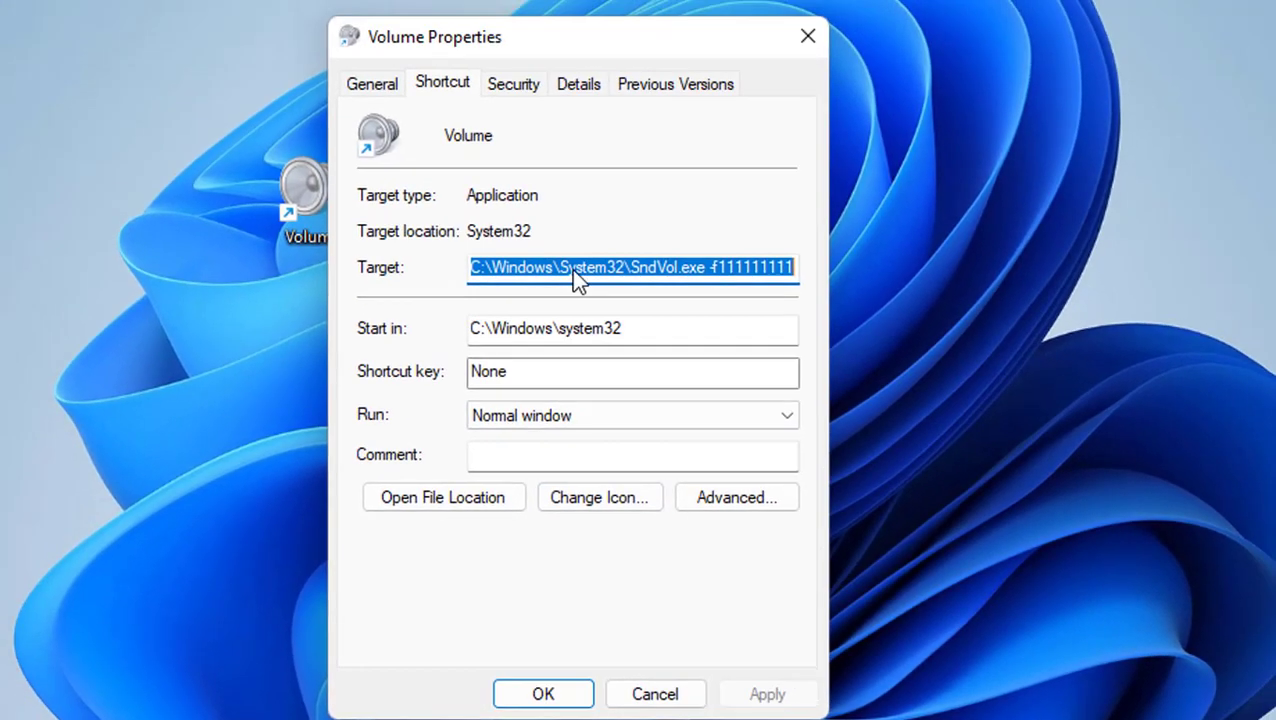
left_click(530, 385)
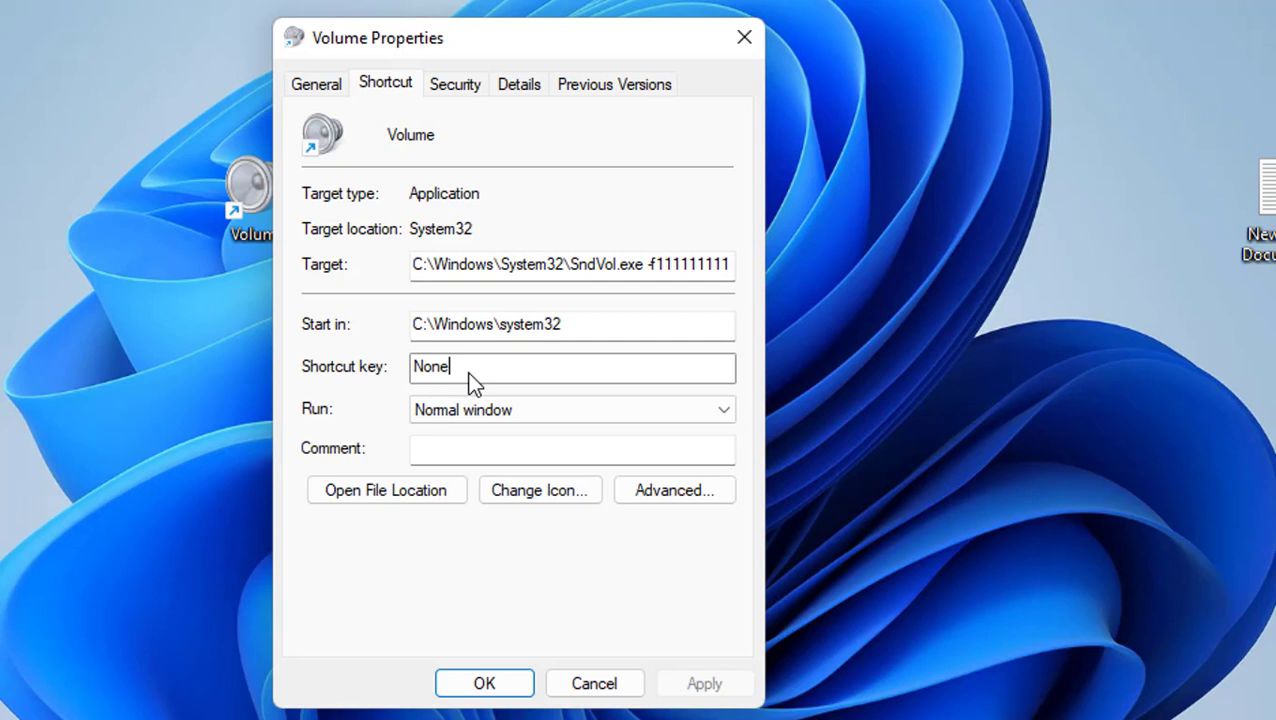
key("ctrl+shift")
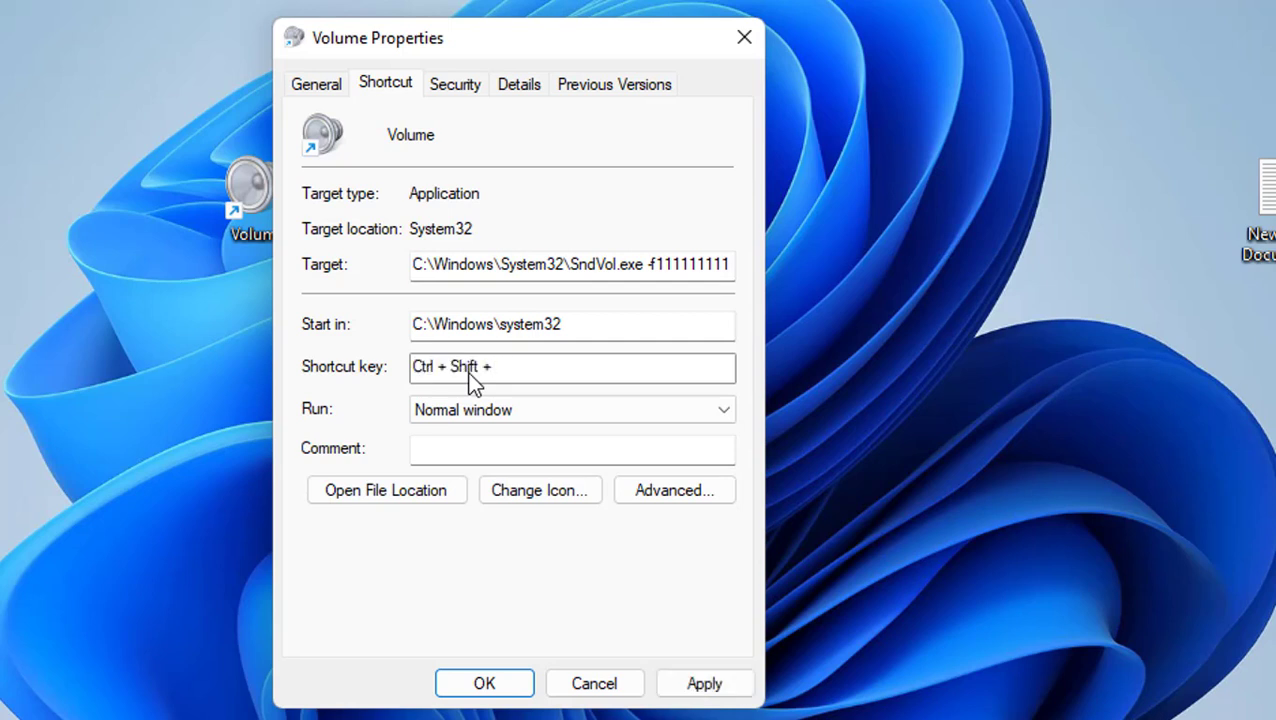
key("ctrl+shift+F6")
key("ctrl+alt")
key("ctrl+shift")
key("ctrl+shift+F6")
left_click(712, 688)
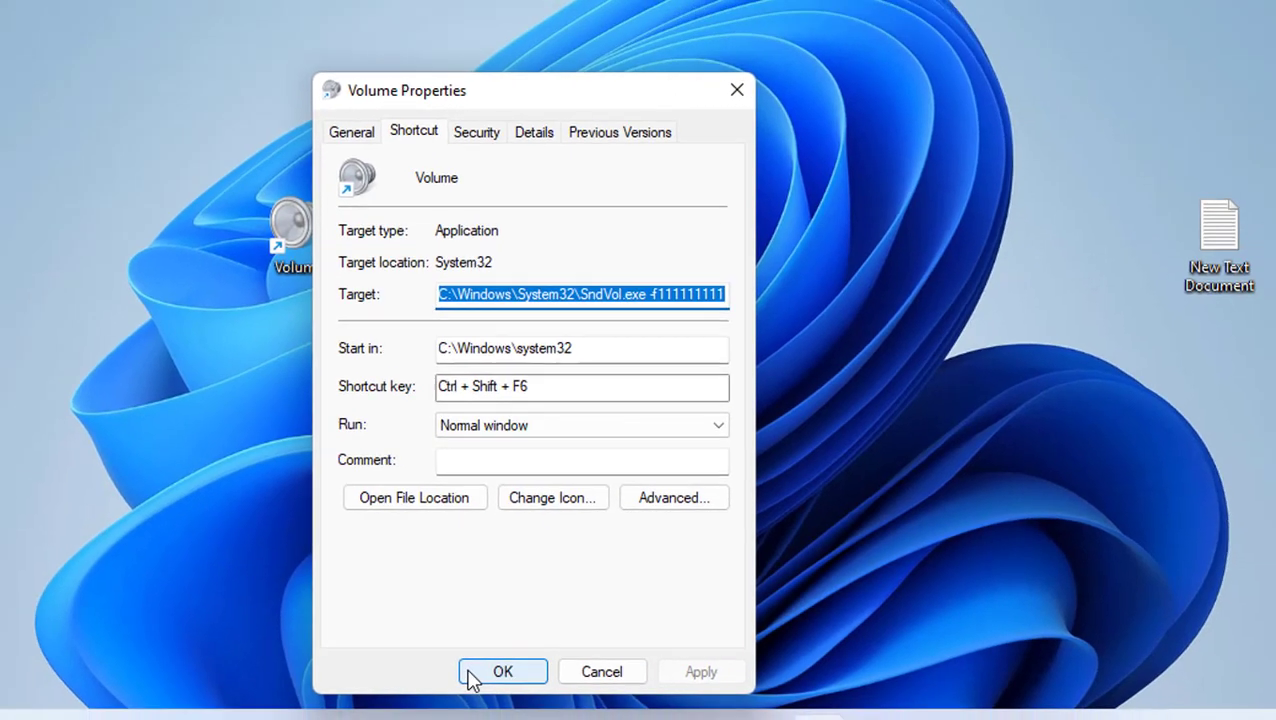
left_click(500, 671)
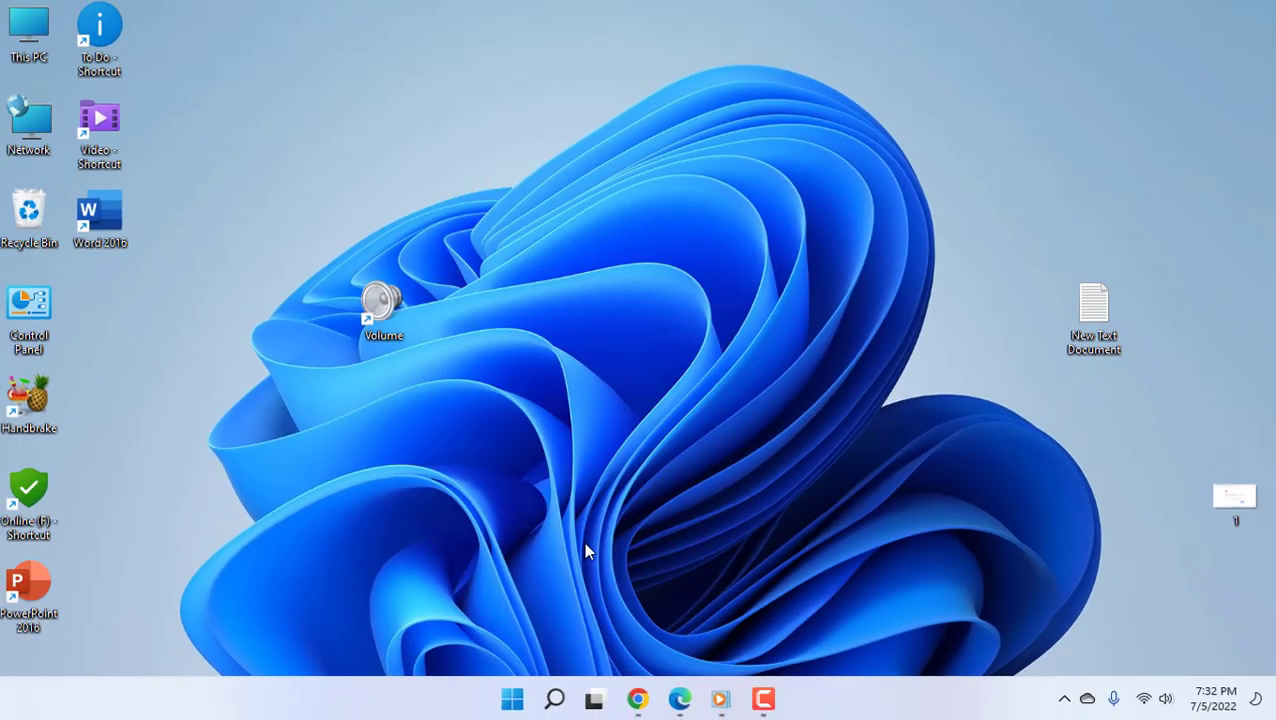
Refresh the desktop and move the Volume shortcut next to the existing icon columns, level with Control Panel.
right_click(619, 292)
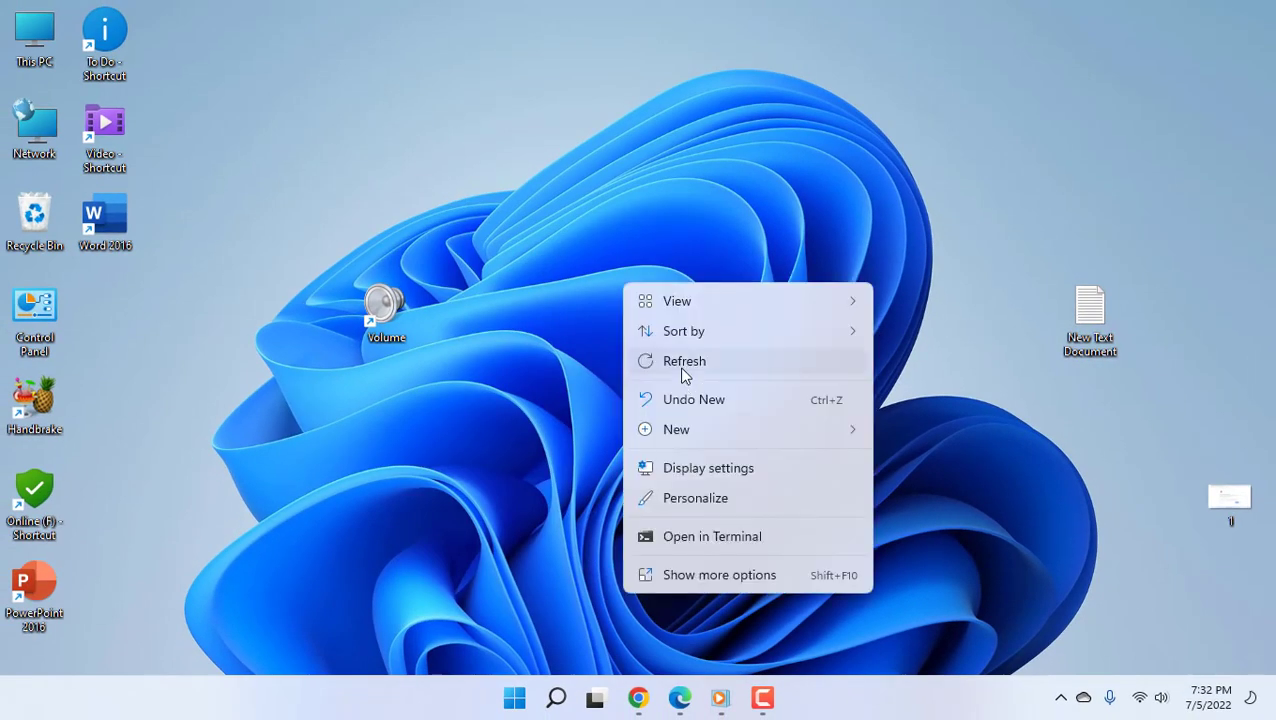
left_click(683, 371)
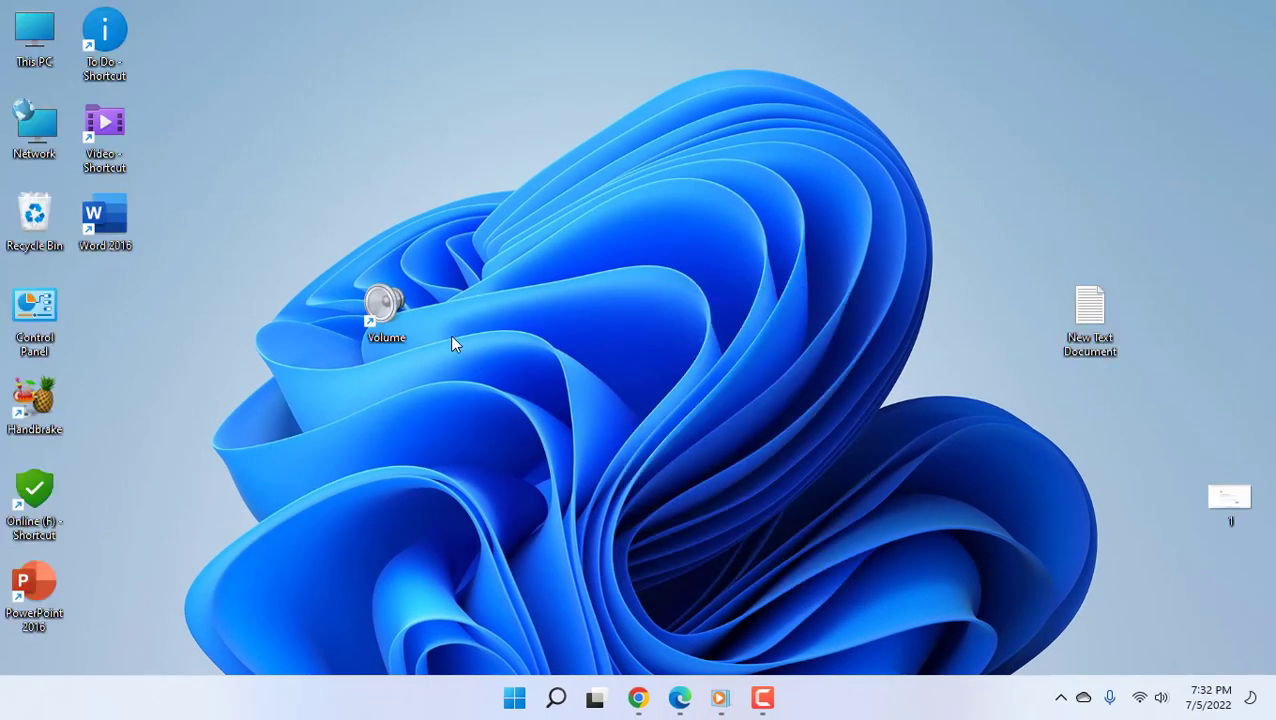
left_click_drag(382, 308, 186, 332)
left_click(363, 336)
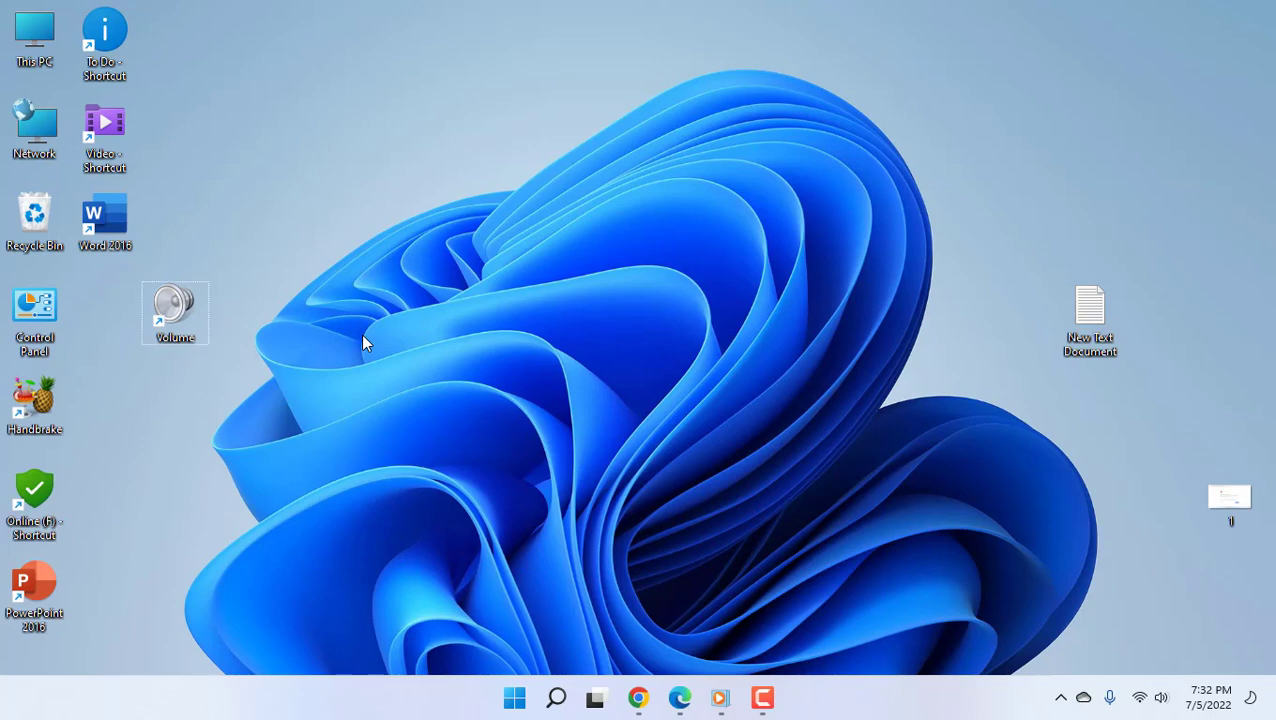
Open the volume mixer through the Volume shortcut, raise and lower the speaker volume repeatedly, and close the mixer.
key("Return")
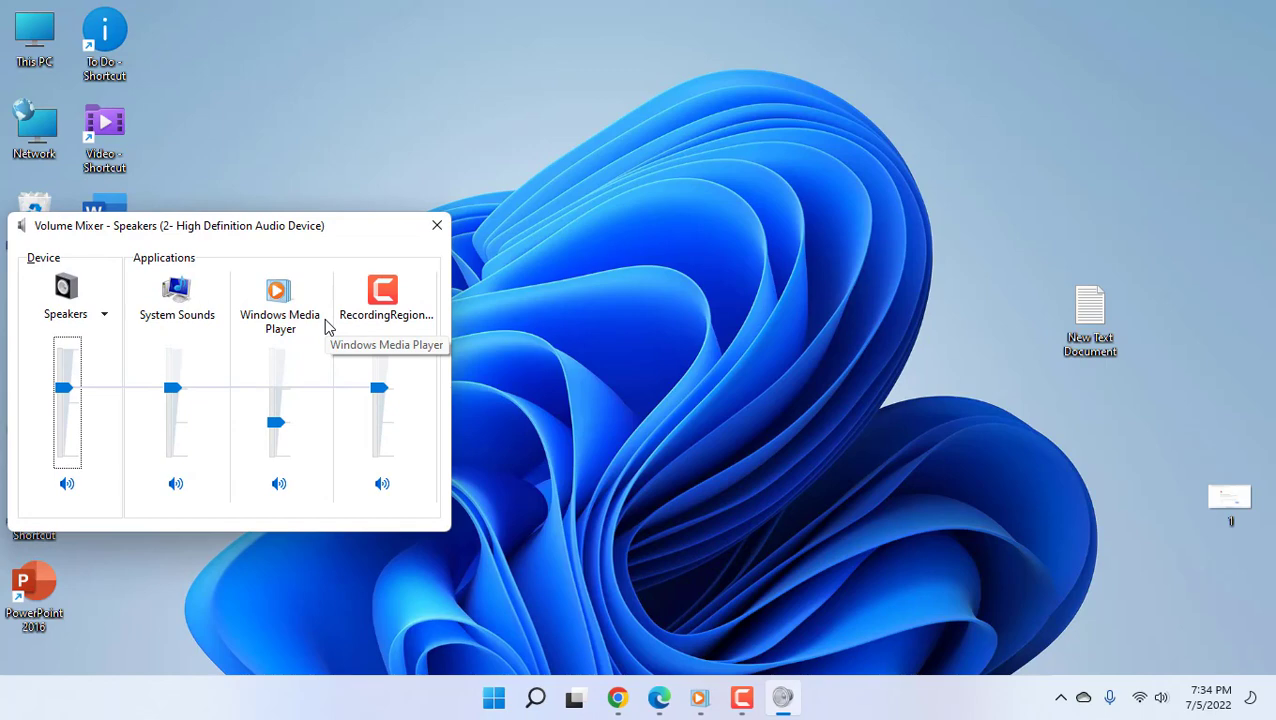
left_click_drag(327, 228, 526, 228)
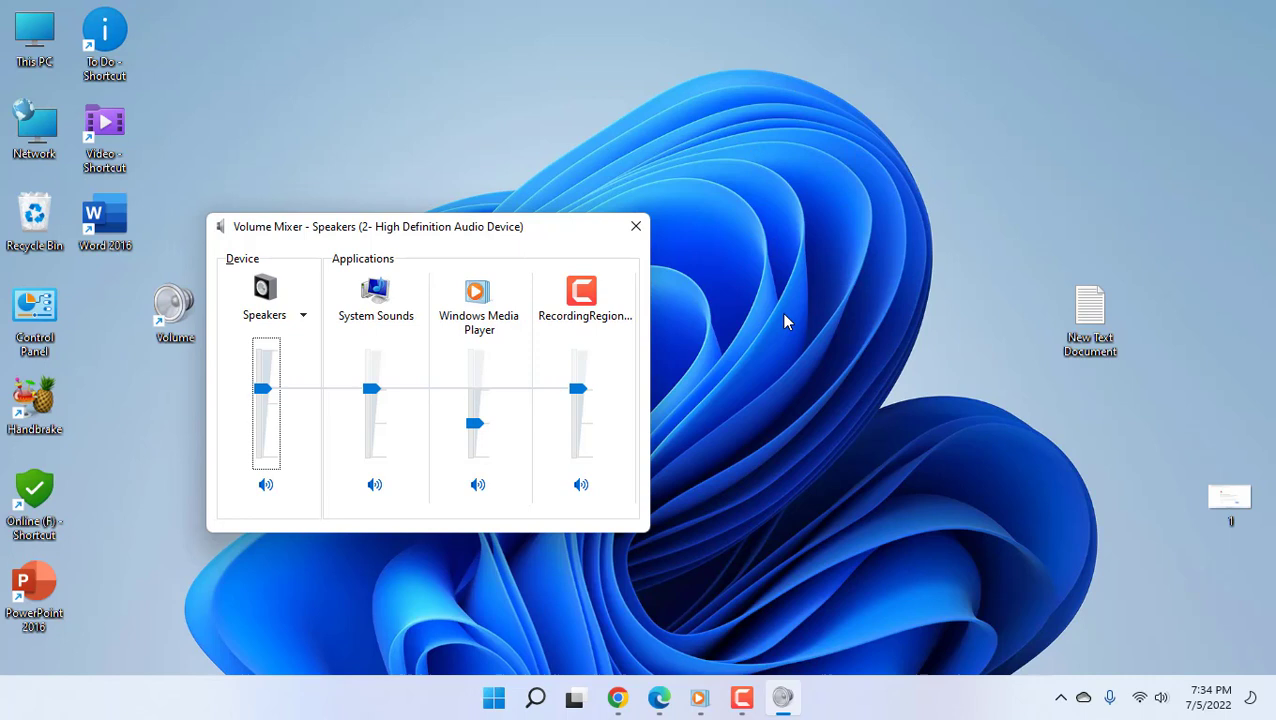
key("XF86AudioRaiseVolume")
key("XF86AudioRaiseVolume")
key("XF86AudioRaiseVolume")
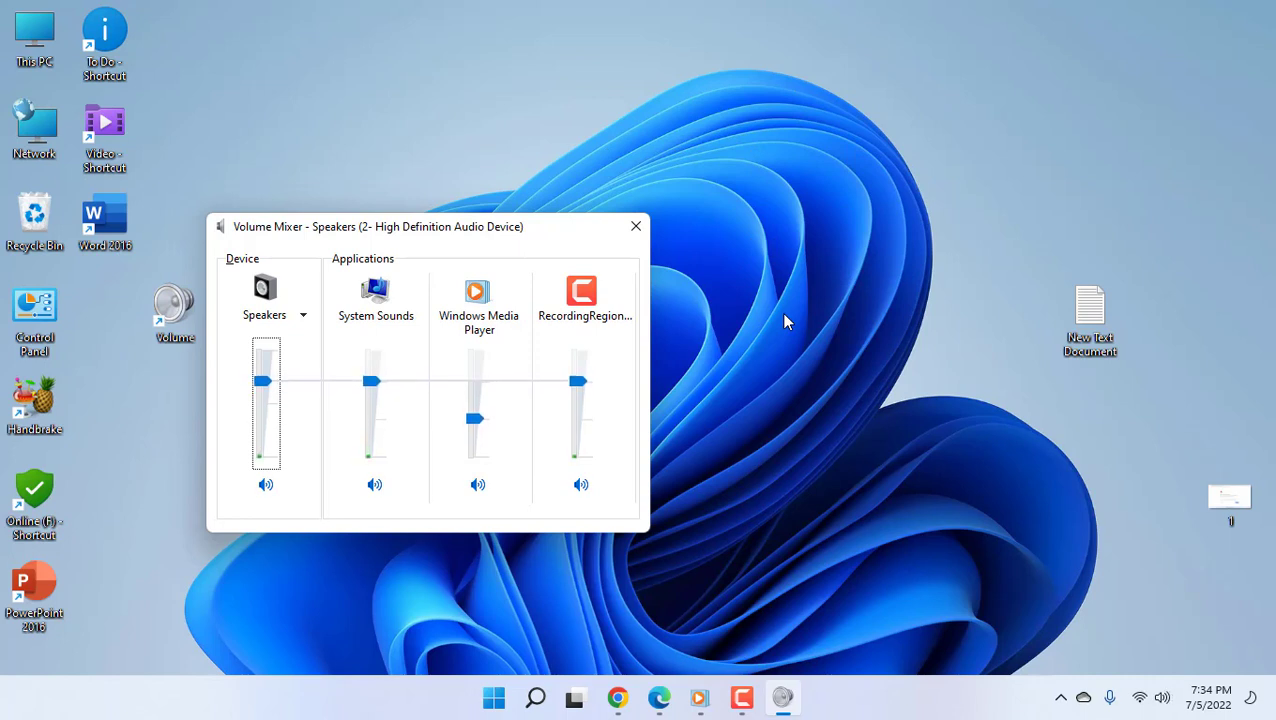
key("XF86AudioLowerVolume")
key("XF86AudioLowerVolume")
key("XF86AudioLowerVolume")
key("XF86AudioLowerVolume")
key("XF86AudioLowerVolume")
key("XF86AudioLowerVolume")
key("XF86AudioLowerVolume")
key("XF86AudioLowerVolume")
key("XF86AudioRaiseVolume")
key("XF86AudioRaiseVolume")
key("XF86AudioRaiseVolume")
key("XF86AudioRaiseVolume")
key("XF86AudioRaiseVolume")
key("XF86AudioRaiseVolume")
key("XF86AudioRaiseVolume")
key("XF86AudioRaiseVolume")
key("XF86AudioRaiseVolume")
key("XF86AudioRaiseVolume")
key("XF86AudioRaiseVolume")
key("XF86AudioRaiseVolume")
key("XF86AudioRaiseVolume")
key("XF86AudioRaiseVolume")
key("XF86AudioRaiseVolume")
key("XF86AudioRaiseVolume")
key("XF86AudioLowerVolume")
key("XF86AudioLowerVolume")
key("XF86AudioLowerVolume")
key("XF86AudioLowerVolume")
key("XF86AudioLowerVolume")
key("XF86AudioLowerVolume")
key("XF86AudioLowerVolume")
key("XF86AudioLowerVolume")
key("XF86AudioLowerVolume")
key("XF86AudioLowerVolume")
key("XF86AudioLowerVolume")
key("XF86AudioLowerVolume")
key("XF86AudioLowerVolume")
key("XF86AudioLowerVolume")
key("XF86AudioLowerVolume")
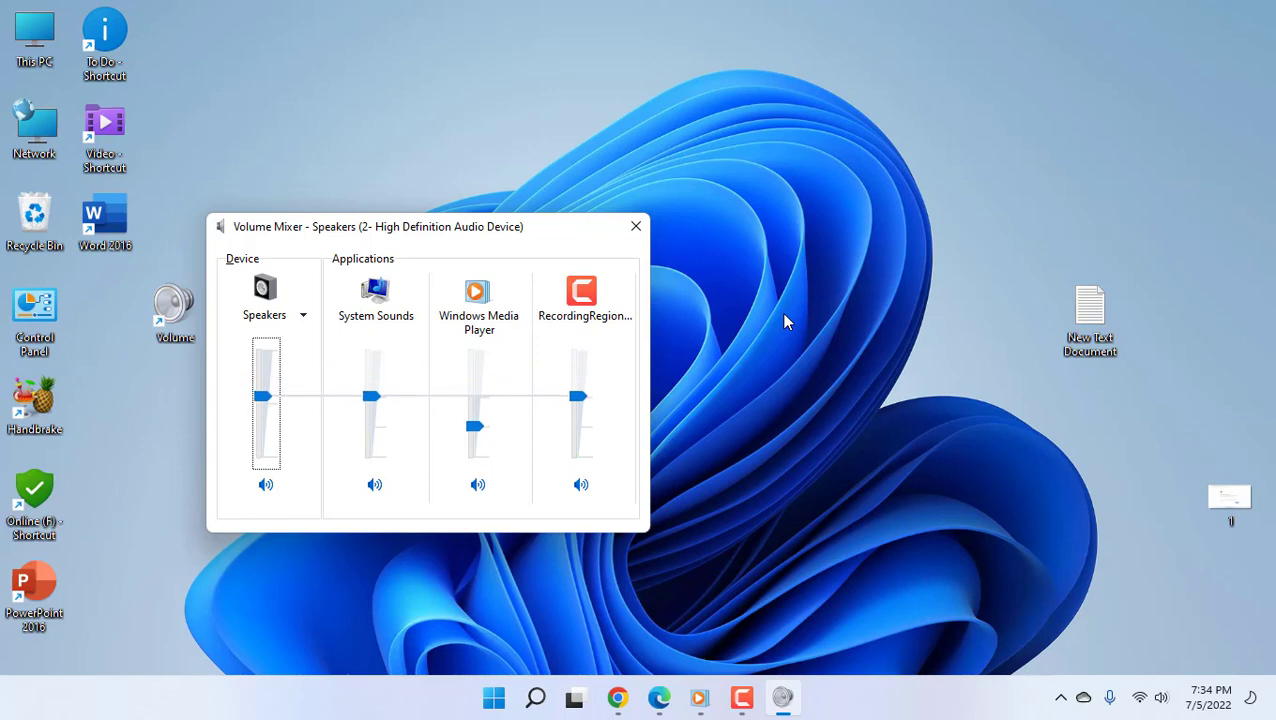
key("XF86AudioRaiseVolume")
key("XF86AudioRaiseVolume")
key("XF86AudioRaiseVolume")
key("XF86AudioRaiseVolume")
key("XF86AudioRaiseVolume")
key("XF86AudioRaiseVolume")
key("XF86AudioRaiseVolume")
key("XF86AudioRaiseVolume")
key("XF86AudioRaiseVolume")
key("XF86AudioRaiseVolume")
key("XF86AudioRaiseVolume")
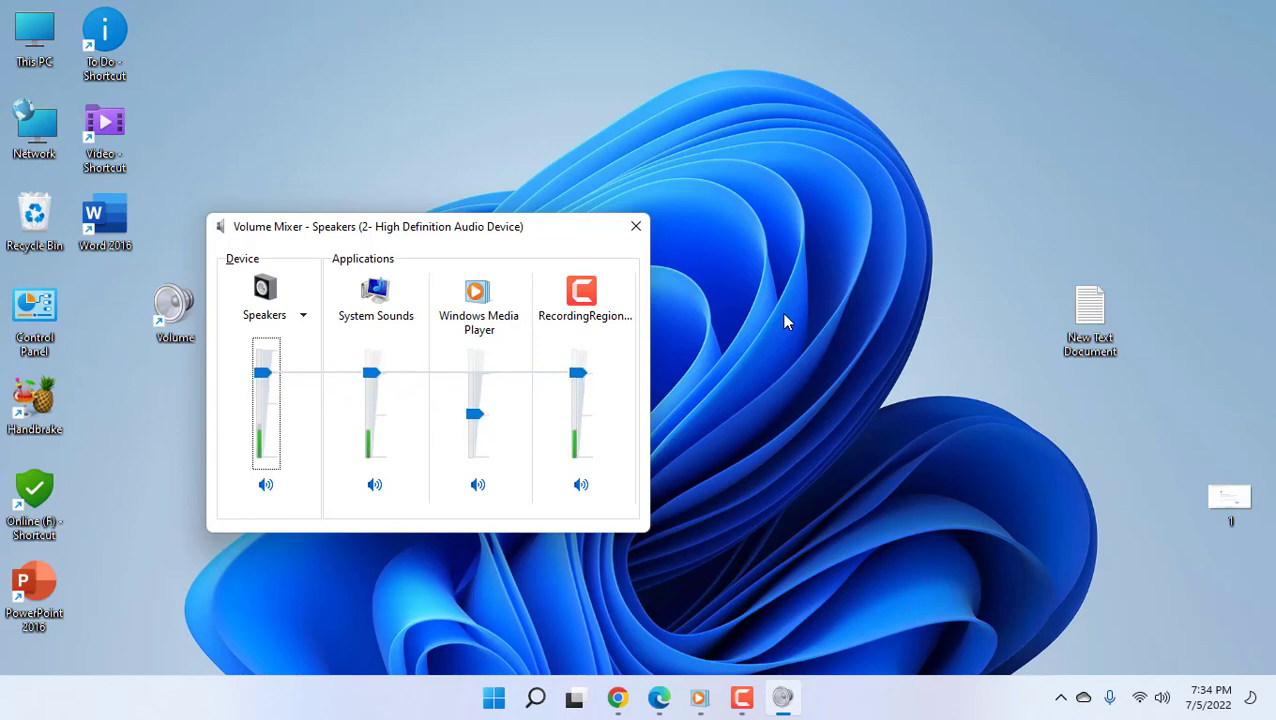
key("XF86AudioLowerVolume")
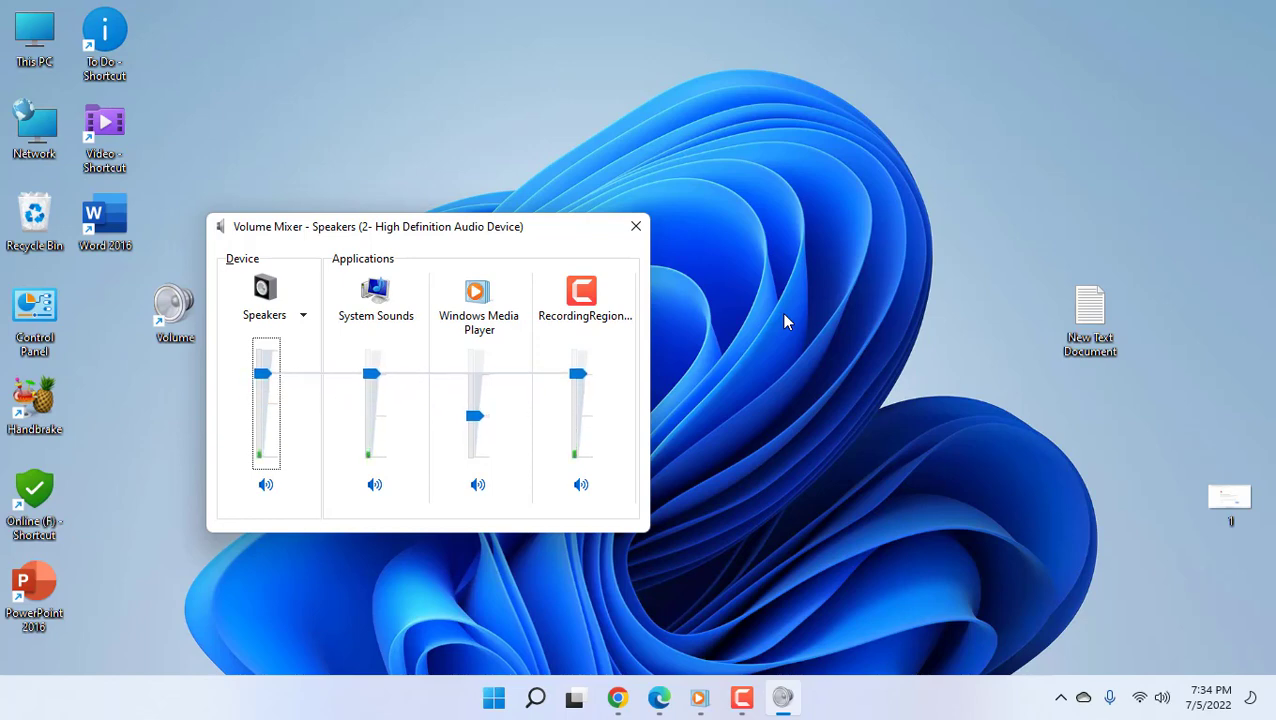
left_click(645, 226)
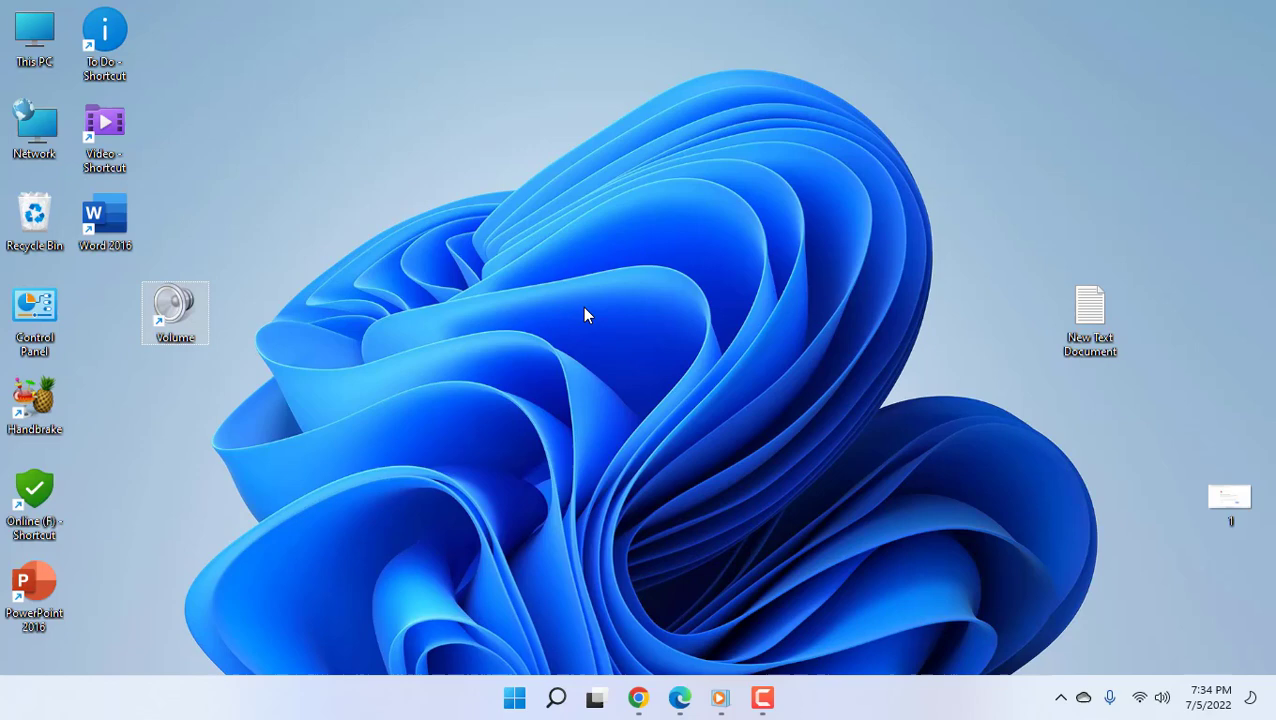
Test the Volume shortcut once more by reopening the volume mixer, and close it.
key("Return")
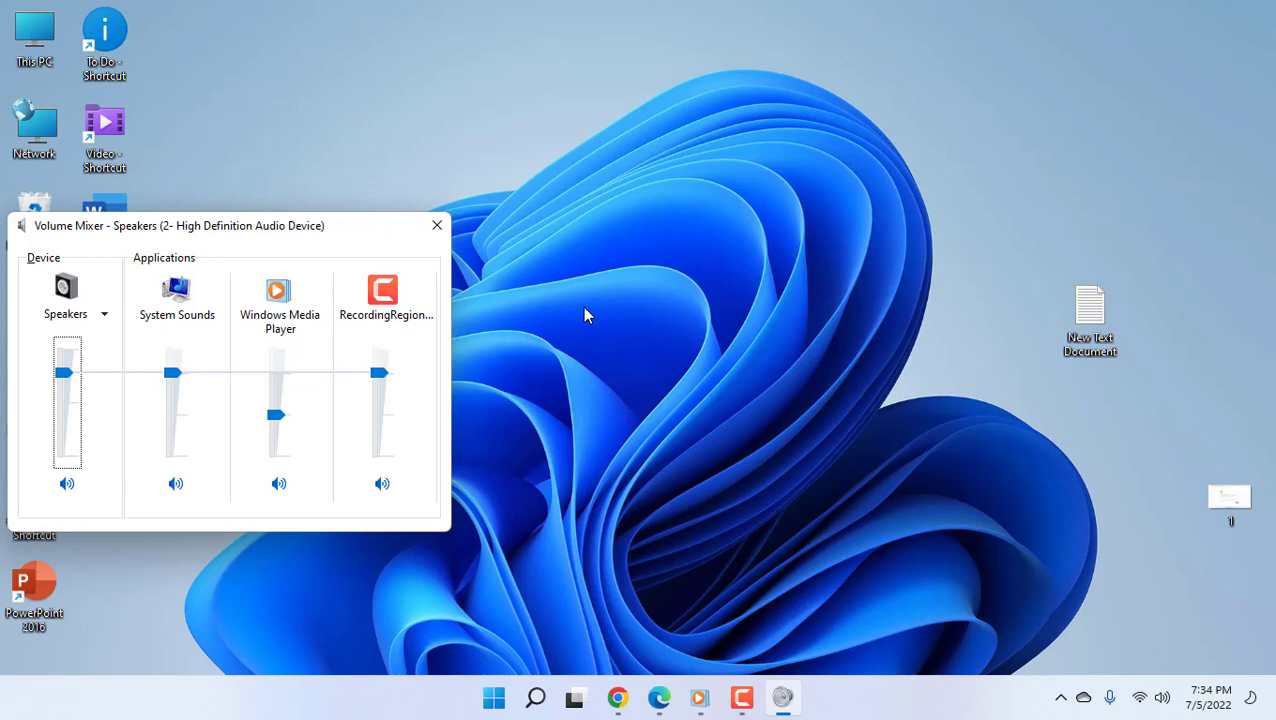
left_click(437, 225)
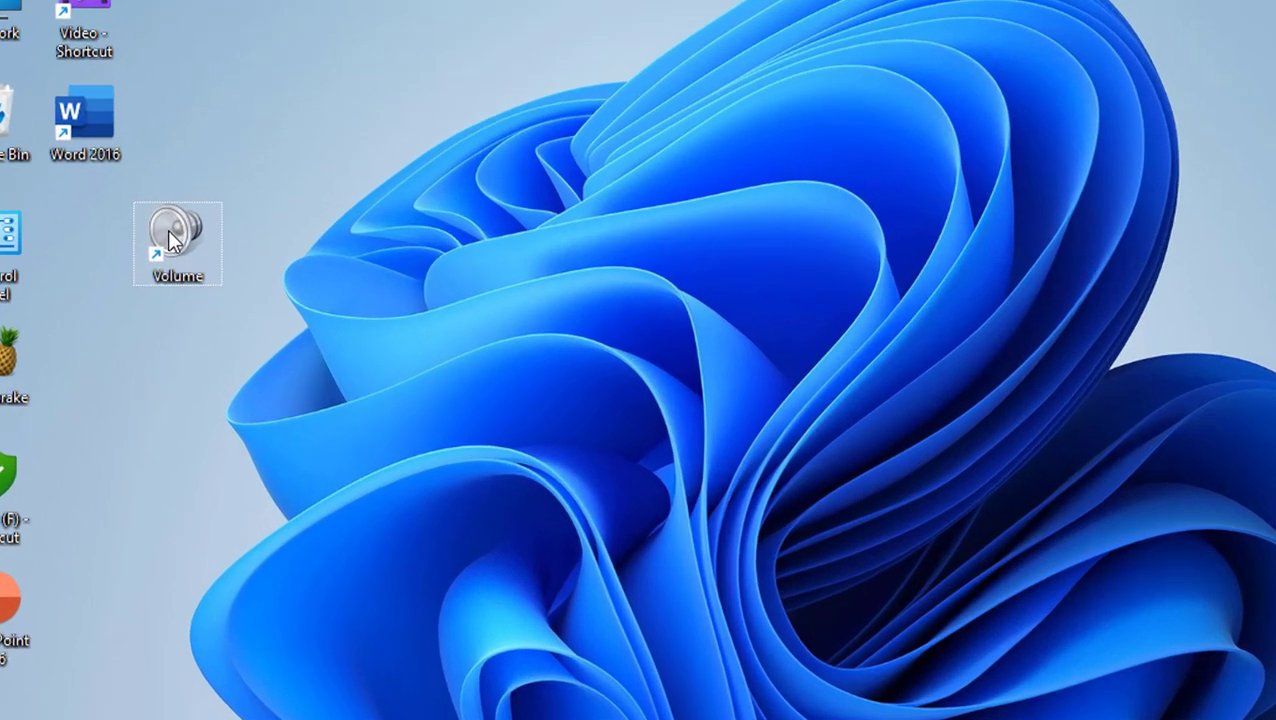
right_click(169, 299)
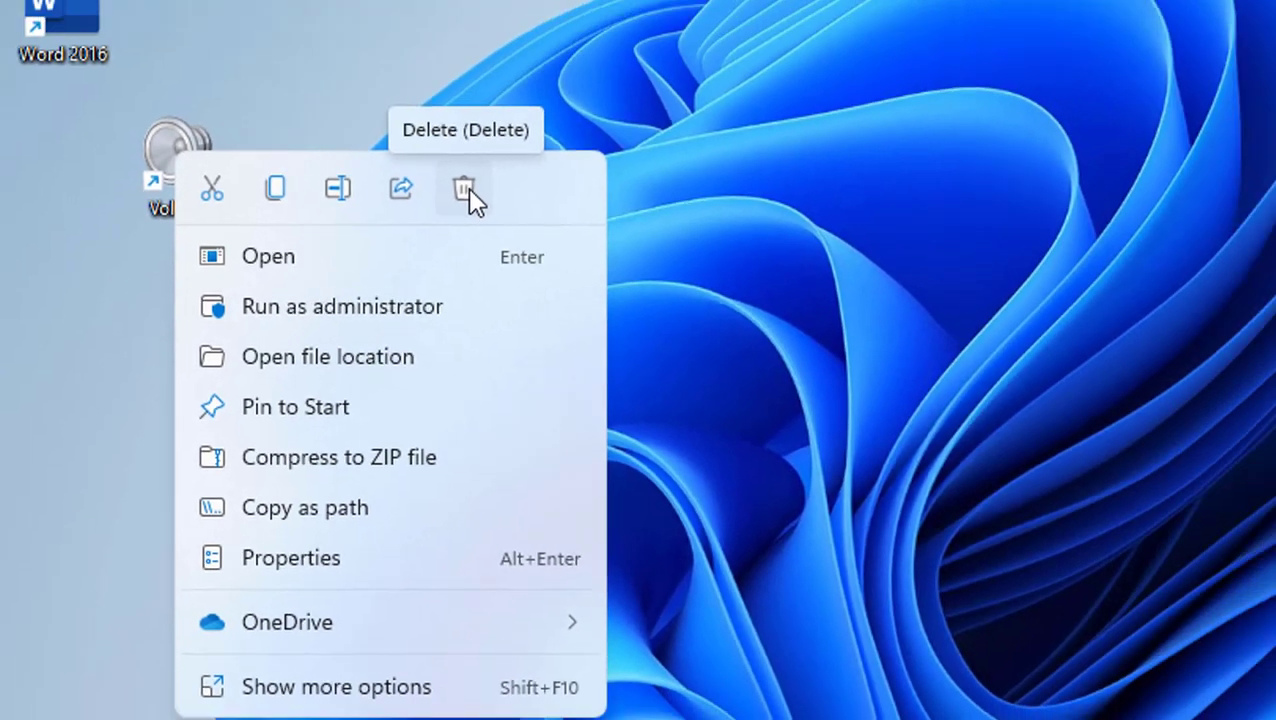
left_click(927, 9)
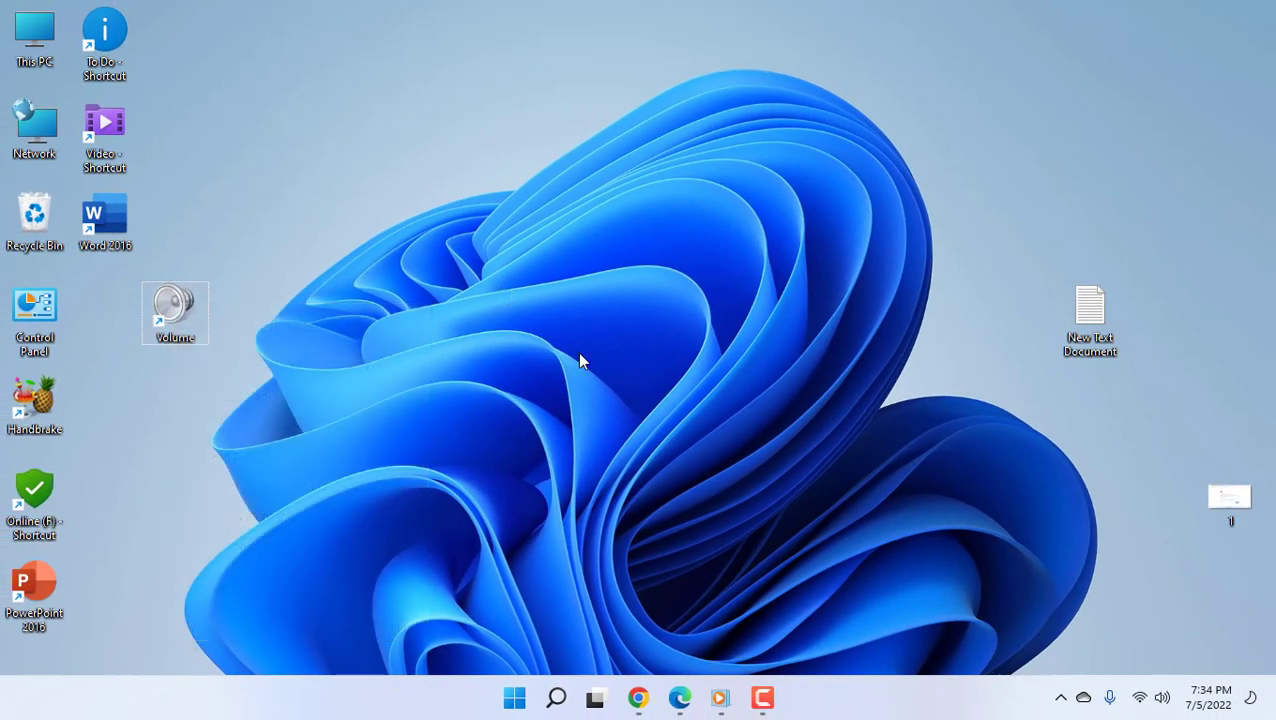
right_click(580, 361)
left_click(580, 361)
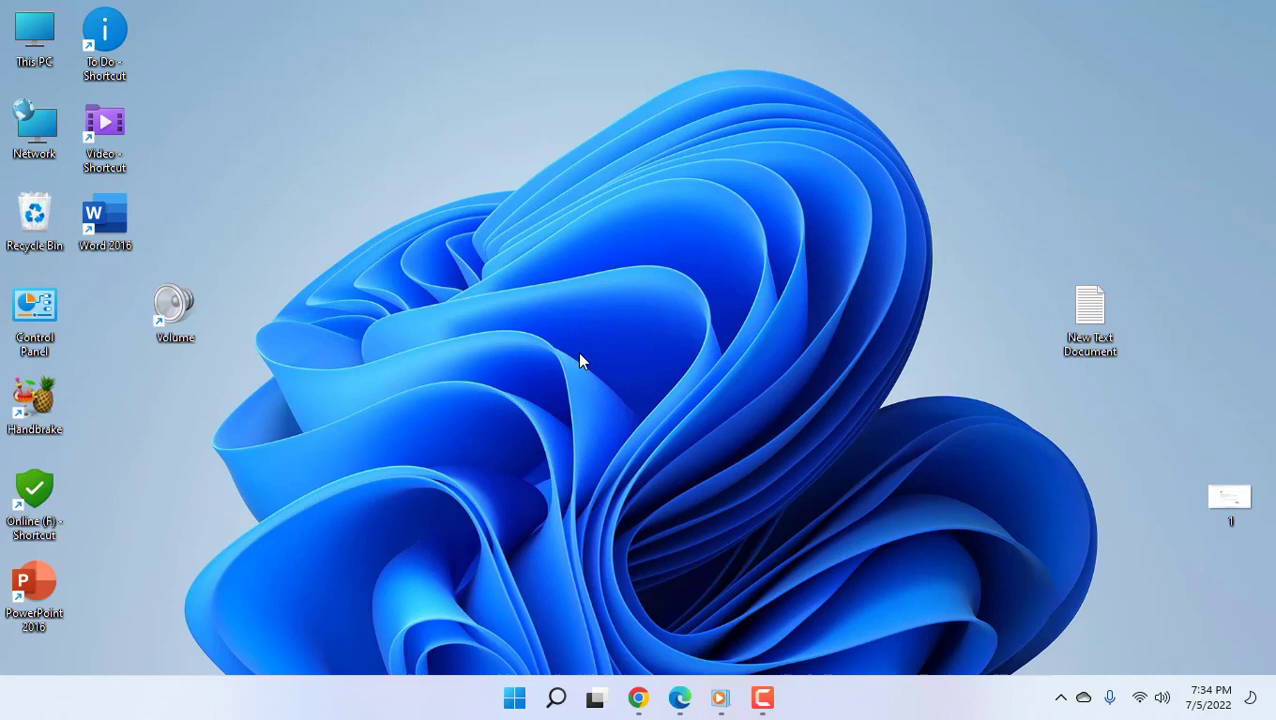